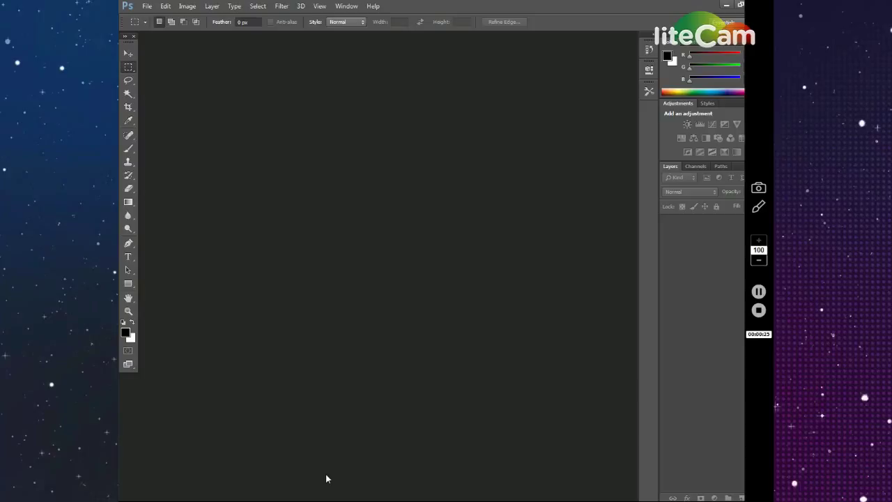
left_click(147, 7)
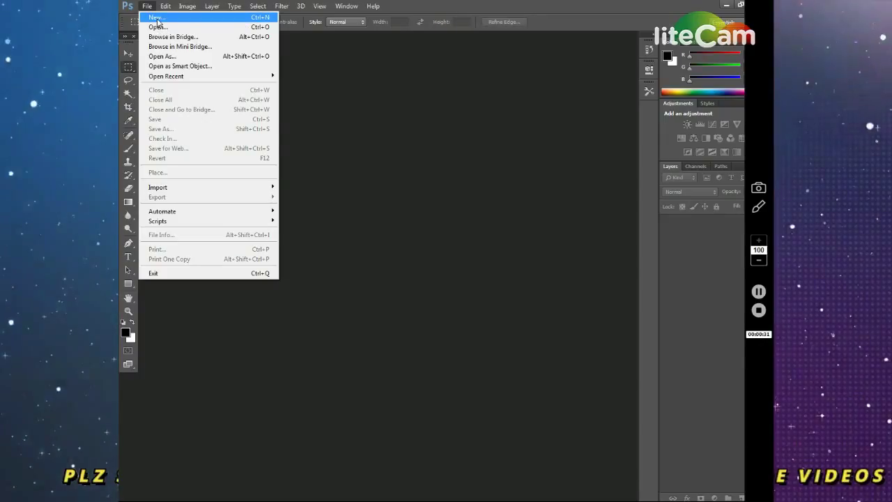
left_click(156, 16)
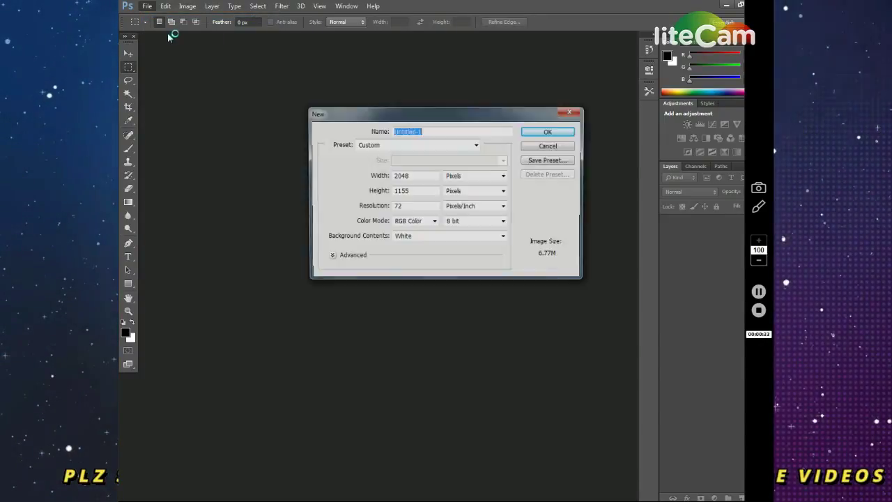
left_click(548, 131)
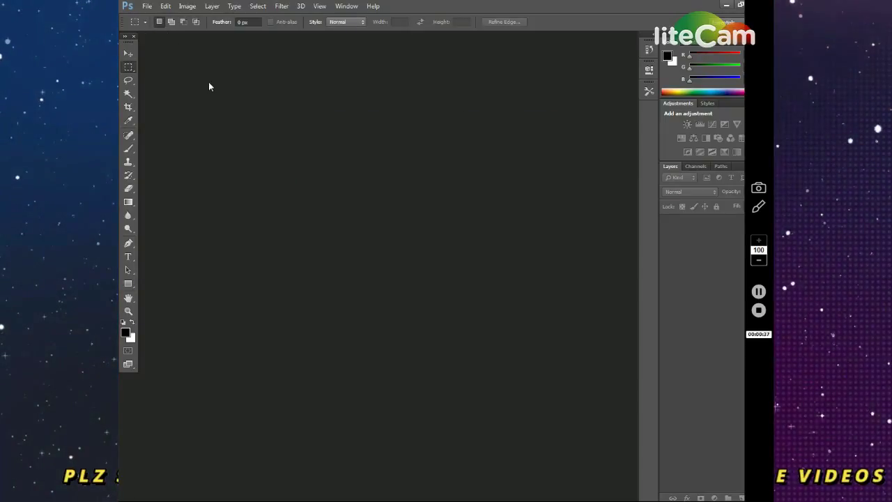
left_click(457, 211)
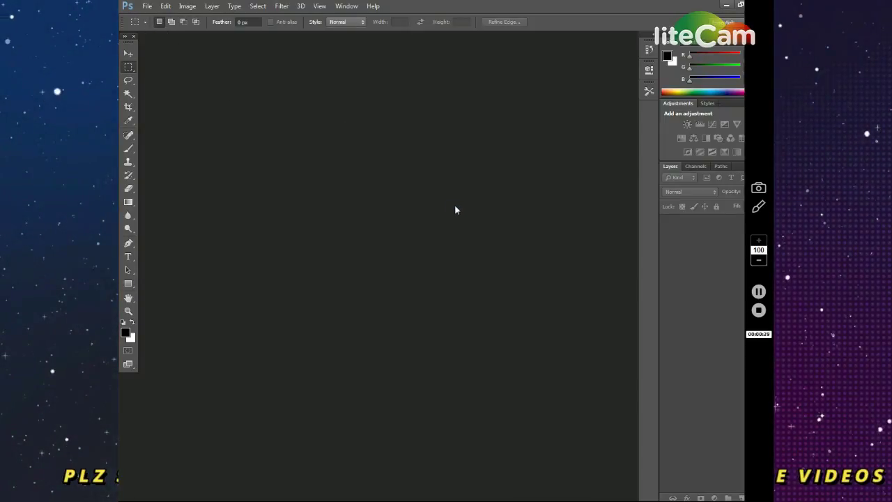
Step: Open the portrait photo of the woman in the pink headscarf from the Downloads folder, dismissing the sign-in window
double_click(455, 206)
left_click(171, 79)
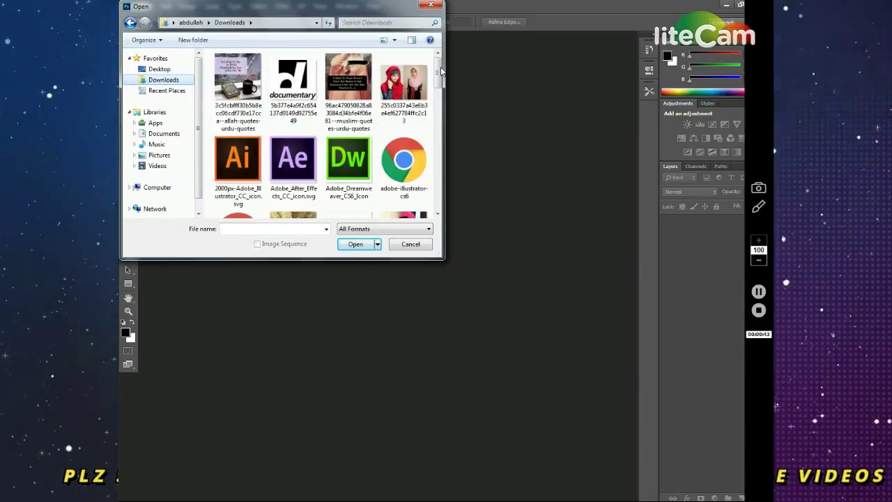
left_click_drag(439, 72, 441, 98)
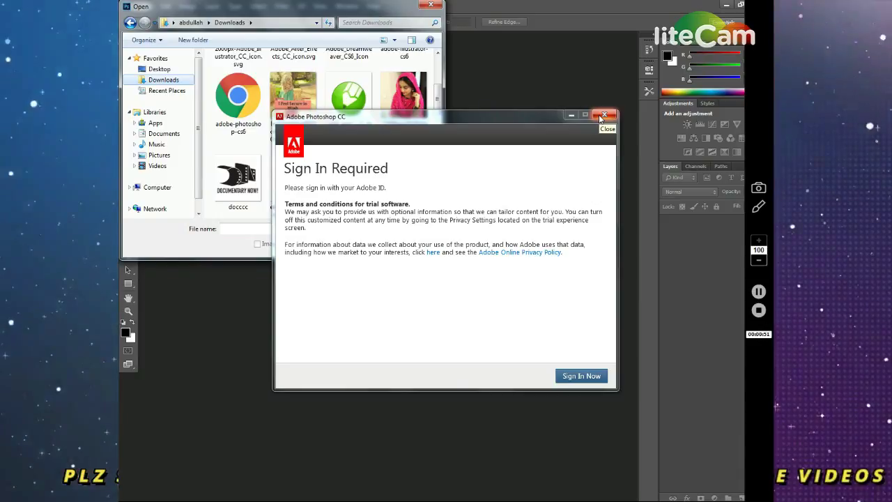
left_click(598, 115)
left_click(504, 291)
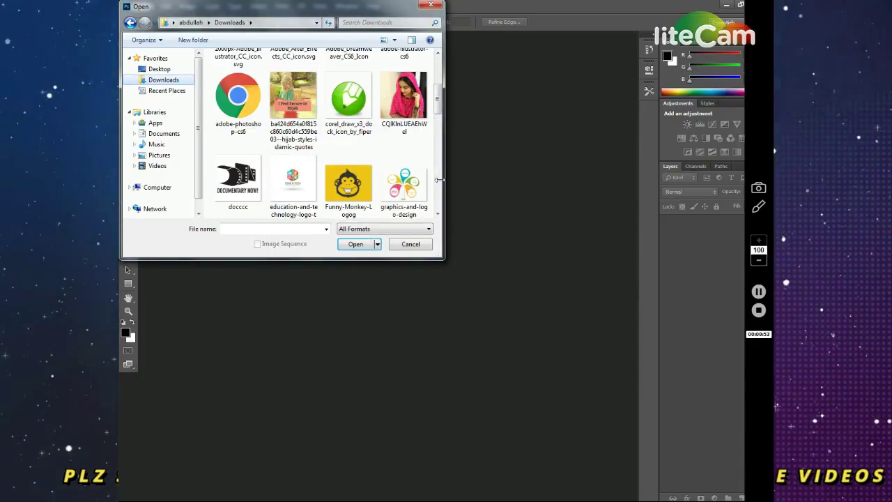
left_click_drag(440, 103, 436, 78)
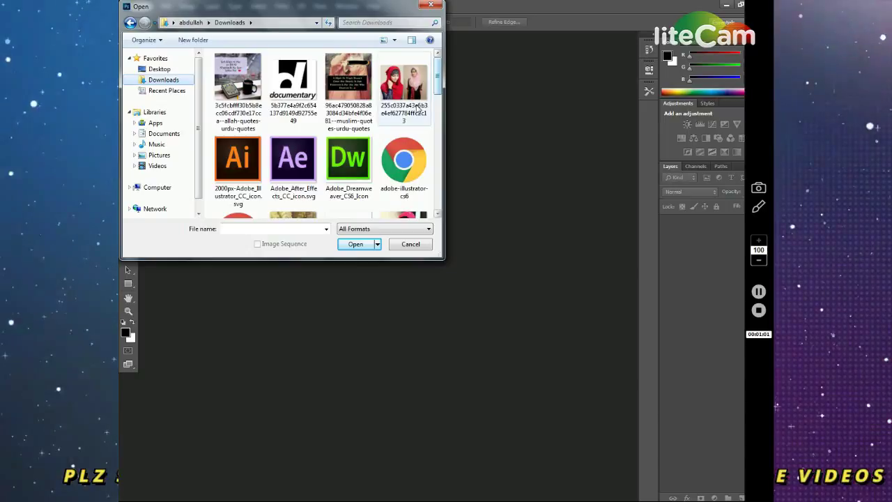
scroll(433, 86, "down", 2)
double_click(420, 168)
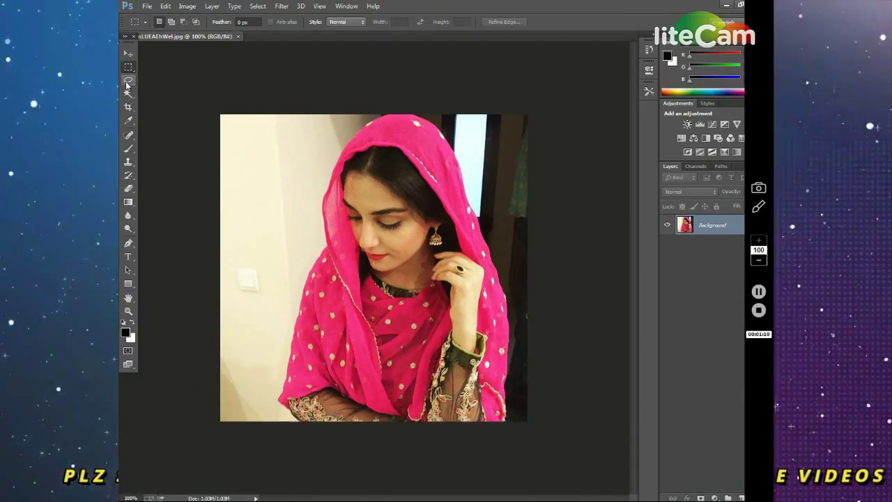
Step: Outline the woman with the Magnetic Lasso Tool and cut the selection onto its own layer
left_click(128, 81)
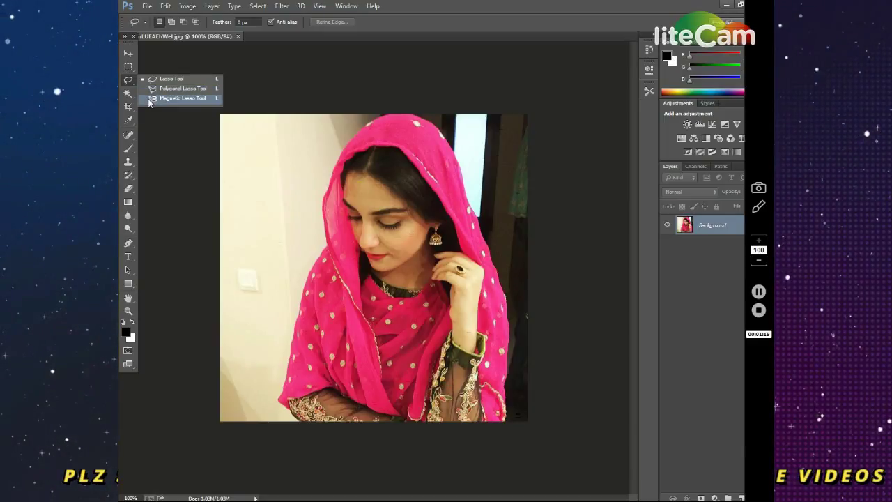
left_click(155, 99)
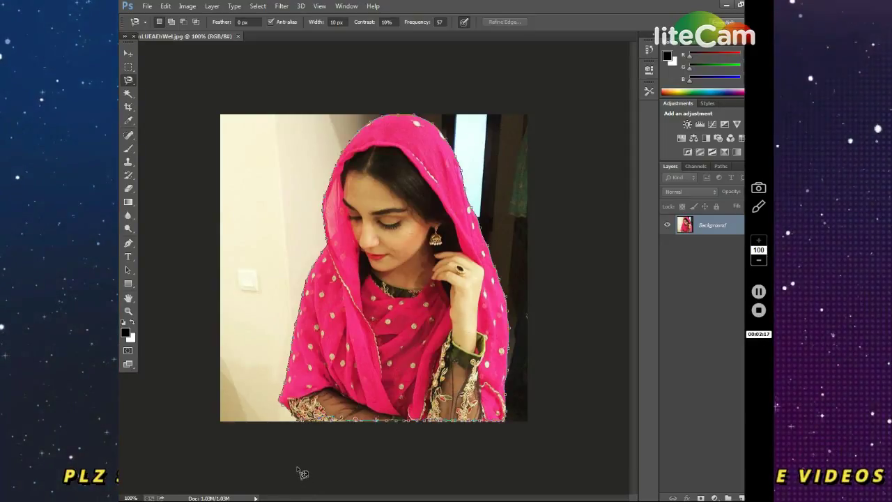
left_click(303, 428)
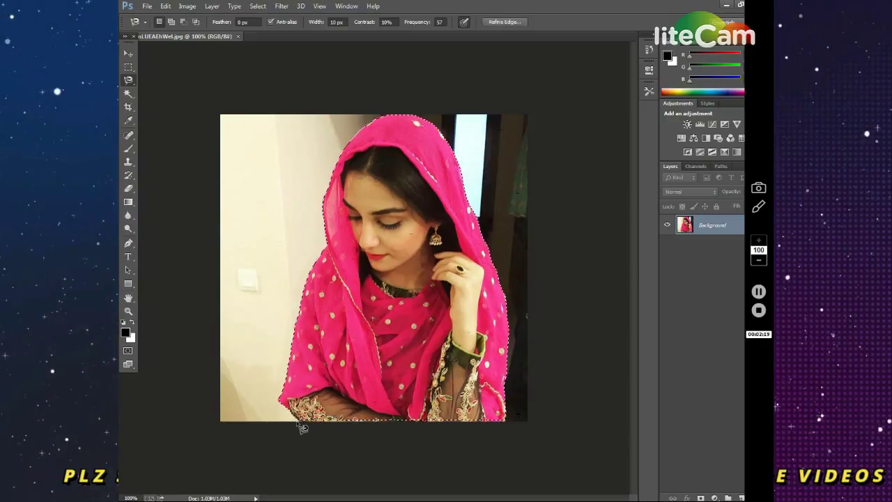
right_click(348, 369)
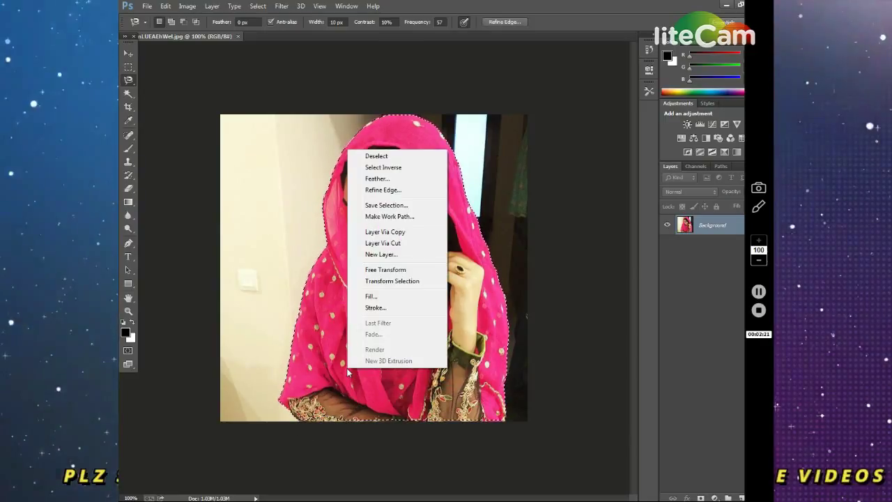
left_click(400, 243)
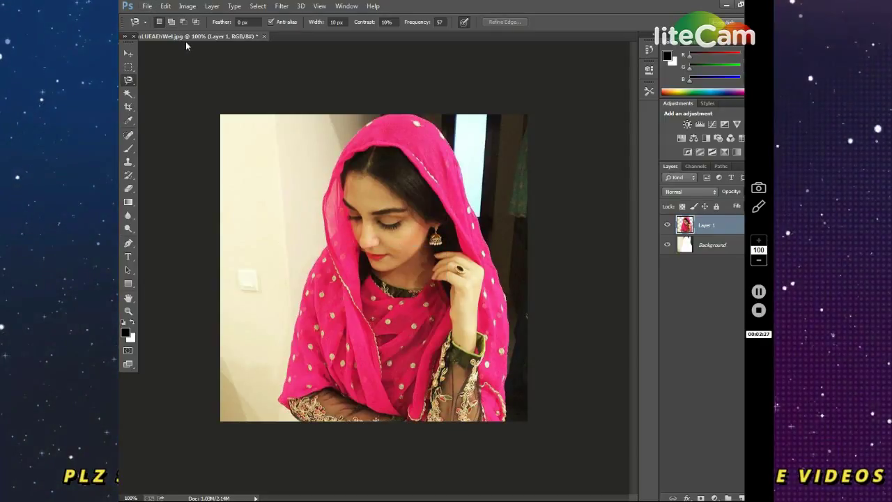
Step: Float the portrait in its own window and open 68996924-cool-hd-wallpapers from the WALLPAPERS folder on Local Disk (D:)
left_click_drag(184, 36, 239, 113)
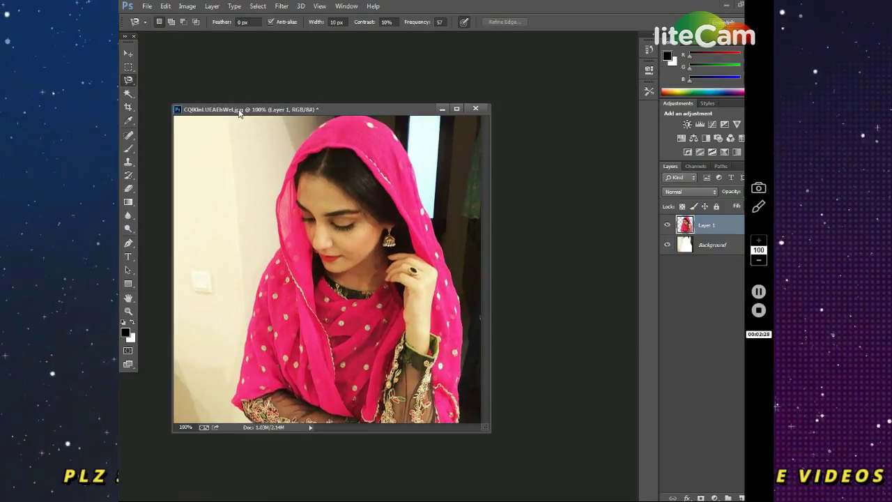
double_click(525, 122)
left_click_drag(438, 88, 437, 195)
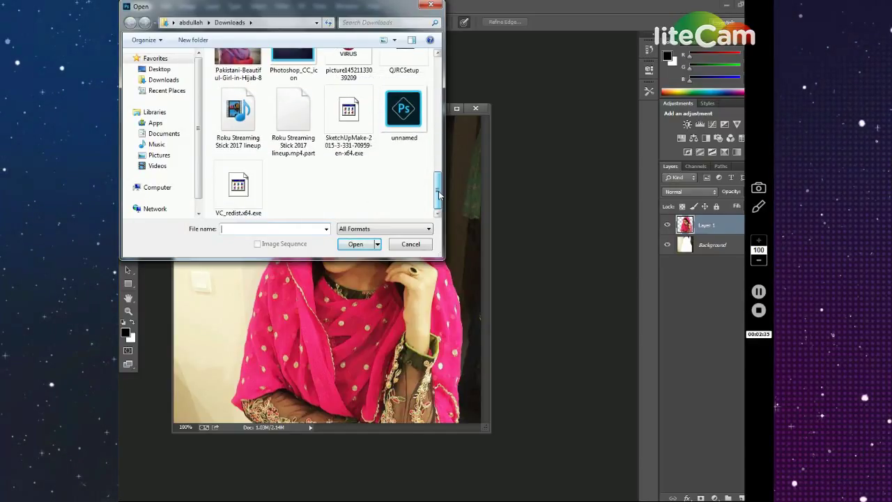
left_click(167, 189)
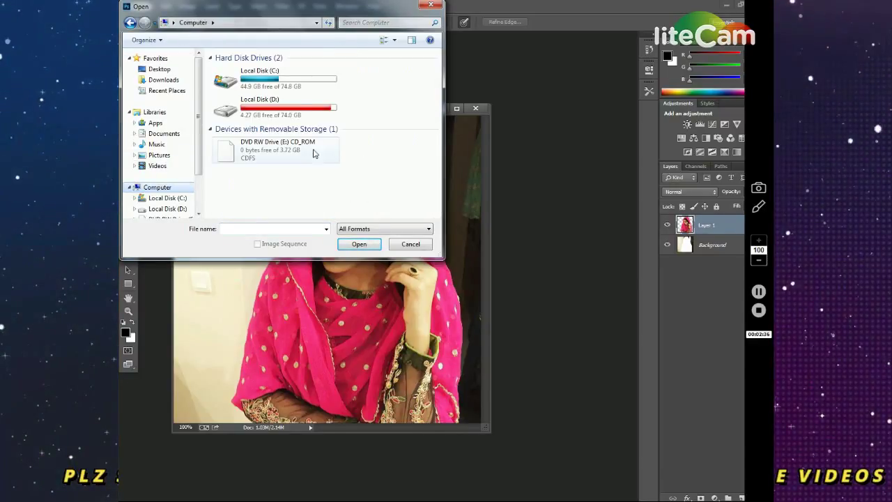
double_click(290, 111)
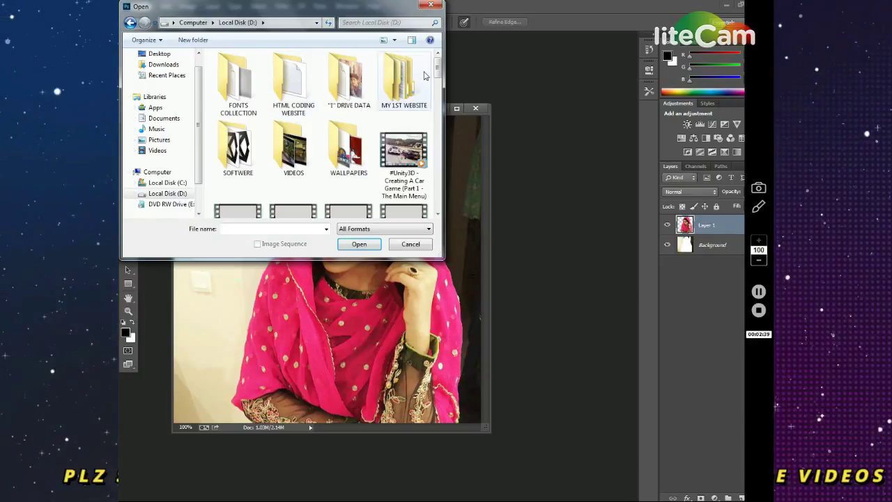
scroll(432, 80, "down", 1)
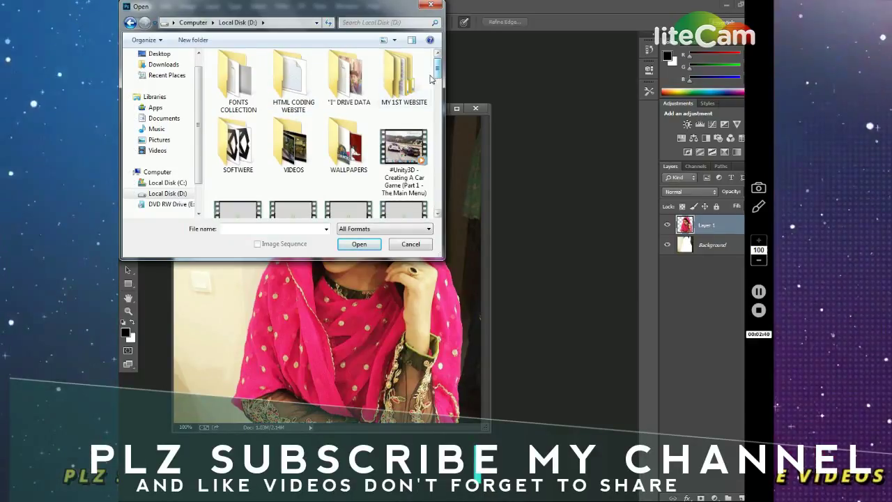
double_click(348, 147)
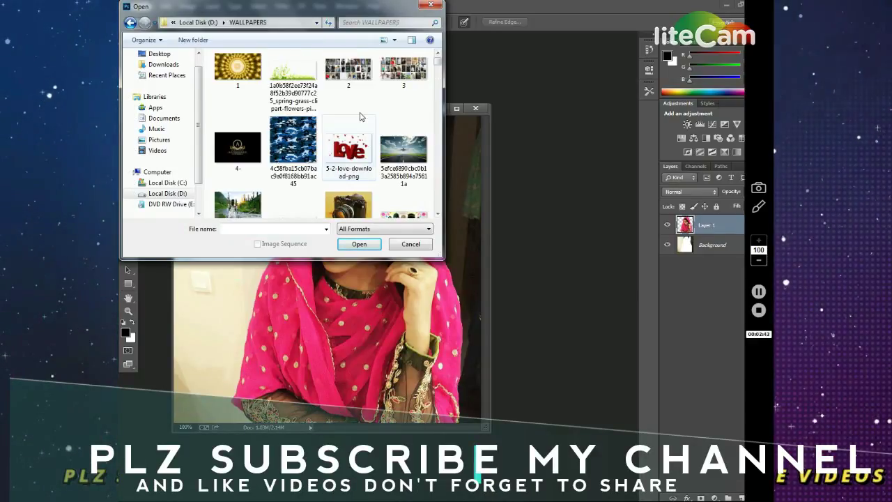
left_click_drag(437, 62, 437, 82)
double_click(419, 82)
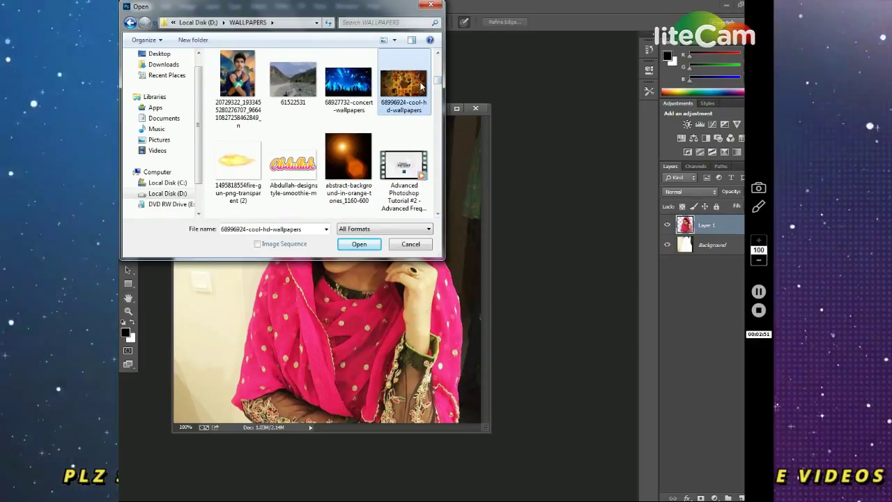
Step: Copy the cut-out woman's layer from the floating portrait into the docked wallpaper document, and minimize the portrait's window
left_click_drag(393, 119, 409, 42)
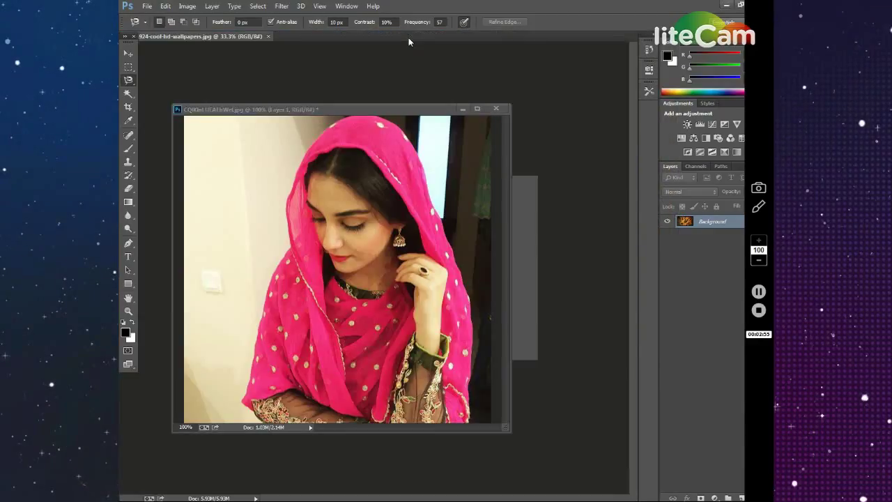
left_click_drag(384, 109, 443, 336)
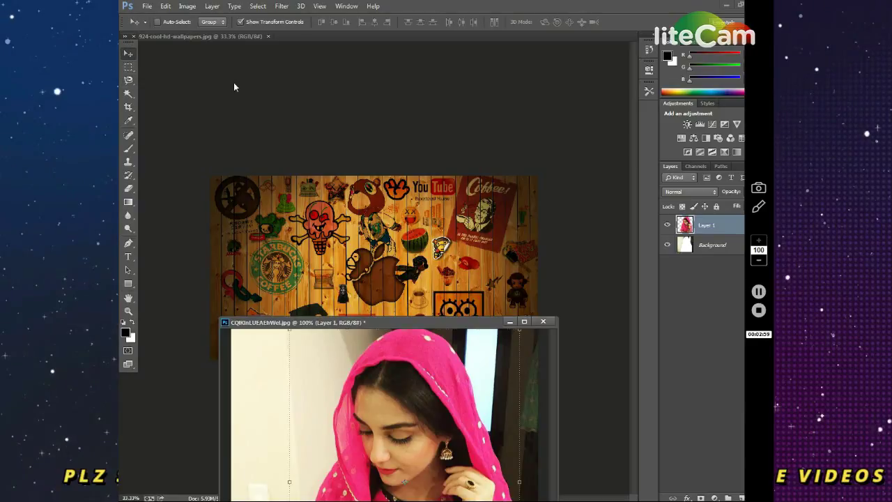
left_click_drag(590, 228, 348, 251)
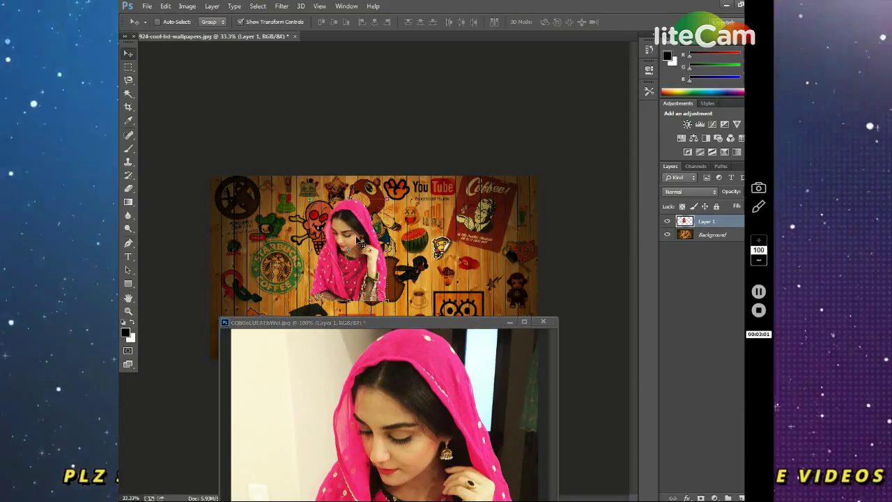
left_click(509, 322)
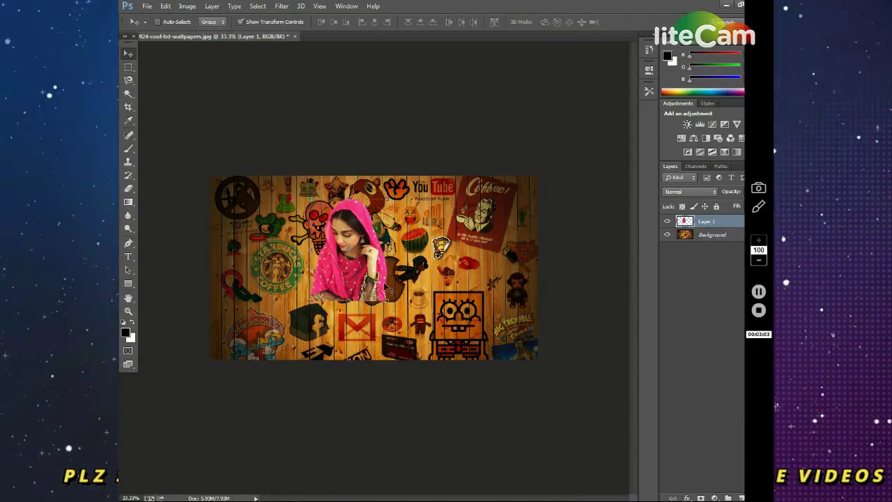
Step: Enlarge the cut-out woman to about 164% width and 169% height, and place her near the centre at the wallpaper's lower edge
left_click_drag(387, 302, 411, 336)
left_click_drag(358, 299, 372, 310)
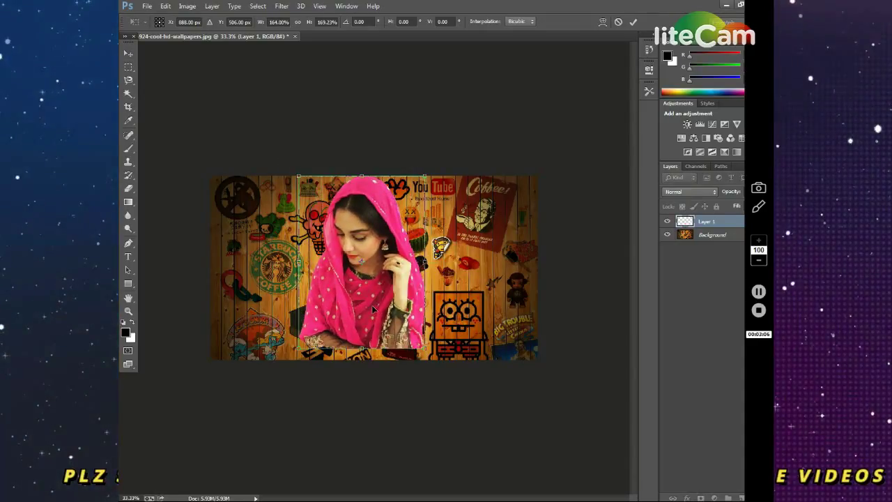
mouse_move(427, 352)
left_mouse_down()
mouse_move(437, 357)
mouse_move(428, 348)
left_mouse_up()
mouse_move(380, 315)
left_mouse_down()
mouse_move(403, 318)
mouse_move(395, 312)
left_mouse_up()
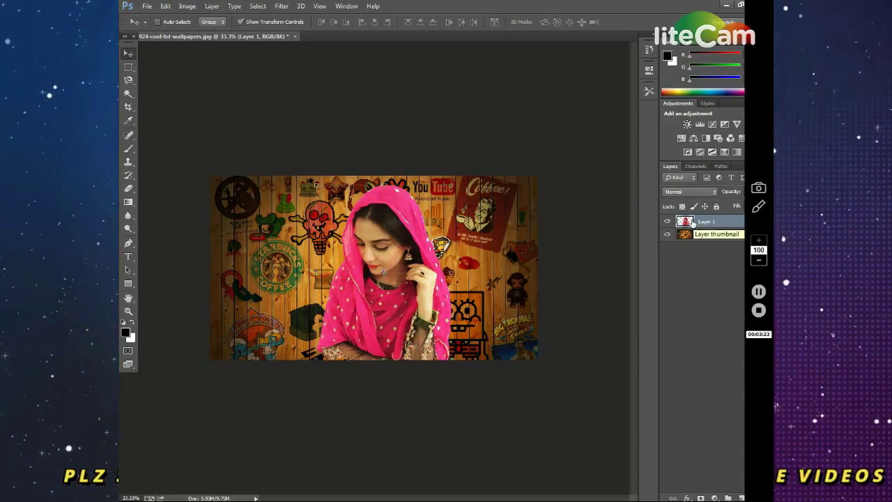
Step: Select the pixels of the woman's layer and add a Curves adjustment layer masked to that selection
right_click(691, 222)
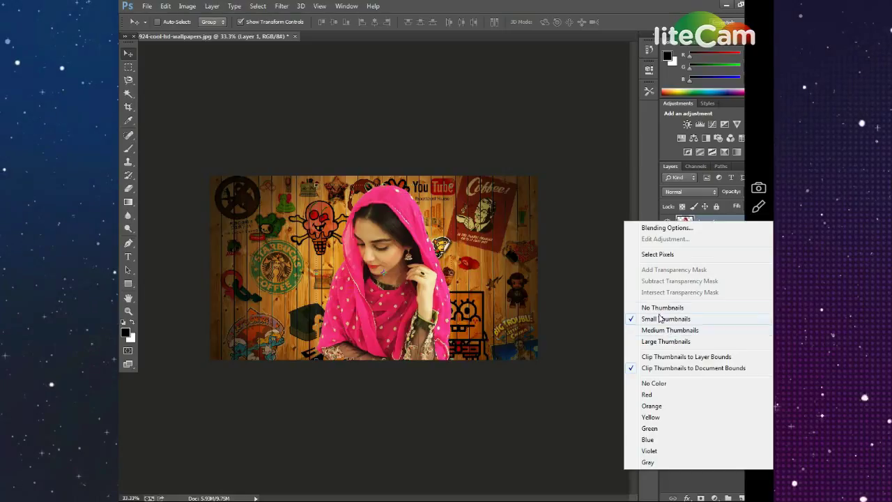
left_click(657, 254)
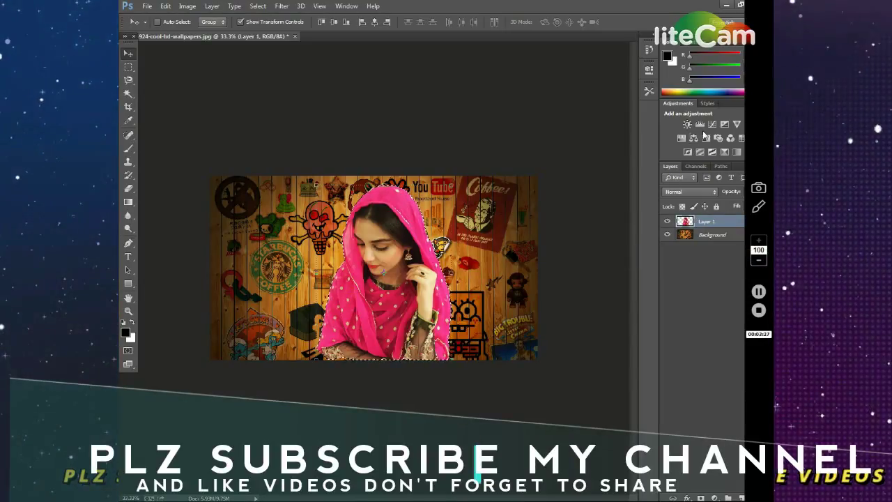
left_click(712, 124)
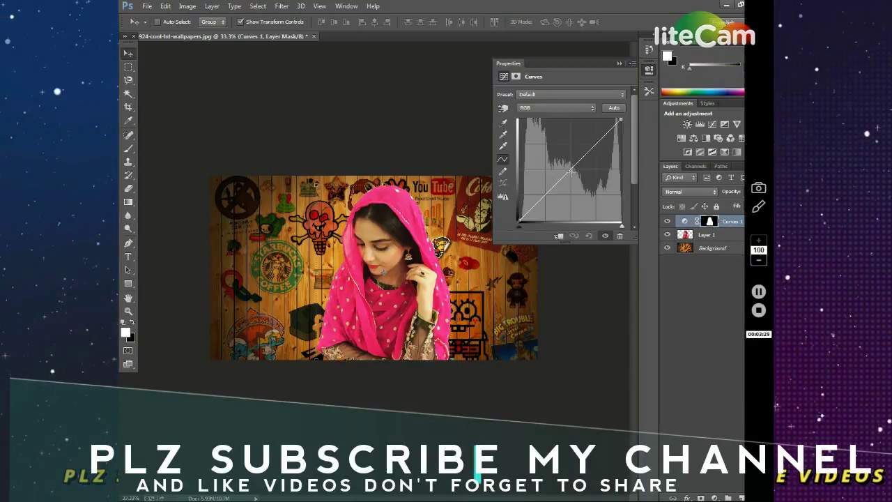
Step: Shape the RGB curve into an S with darker shadows and brighter highlights, and place a midtone point on the Red curve
left_click_drag(570, 172, 532, 210)
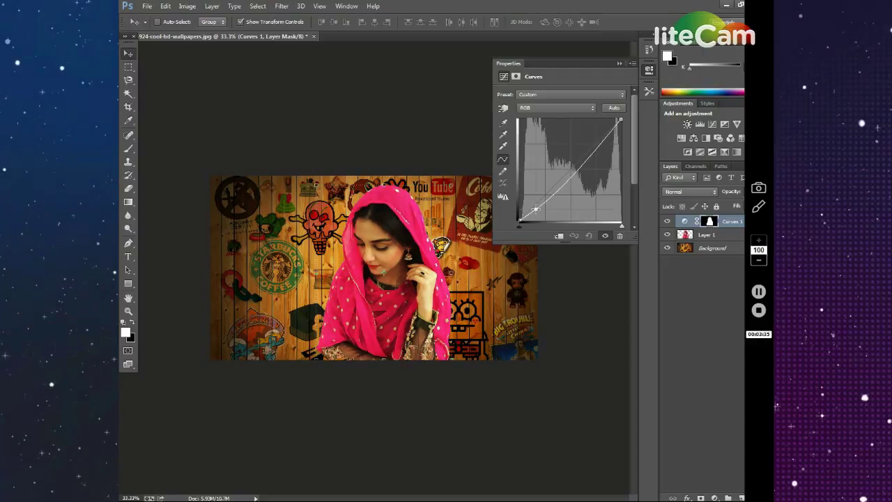
left_click_drag(586, 156, 578, 149)
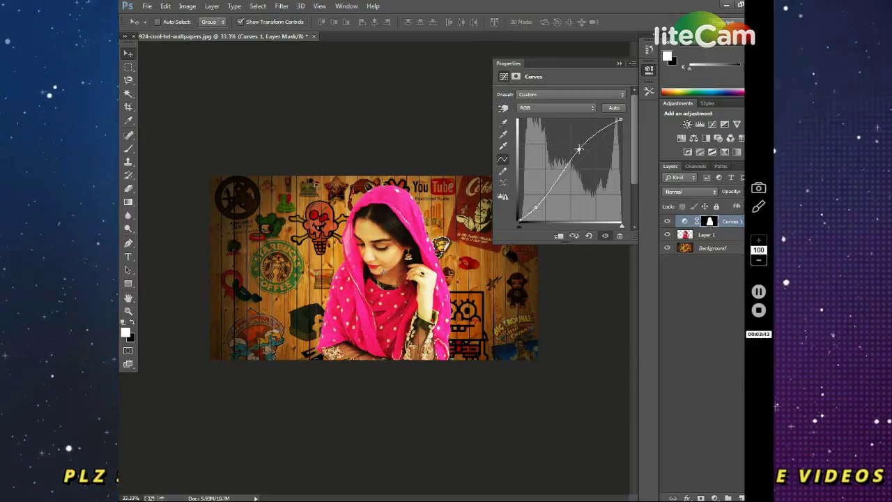
left_click(545, 108)
left_click(533, 127)
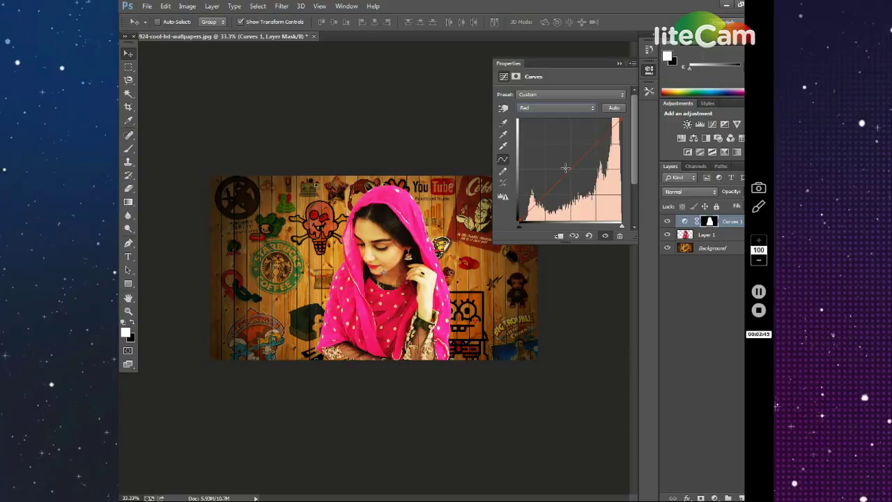
mouse_move(563, 171)
left_mouse_down()
mouse_move(550, 182)
mouse_move(561, 176)
left_mouse_up()
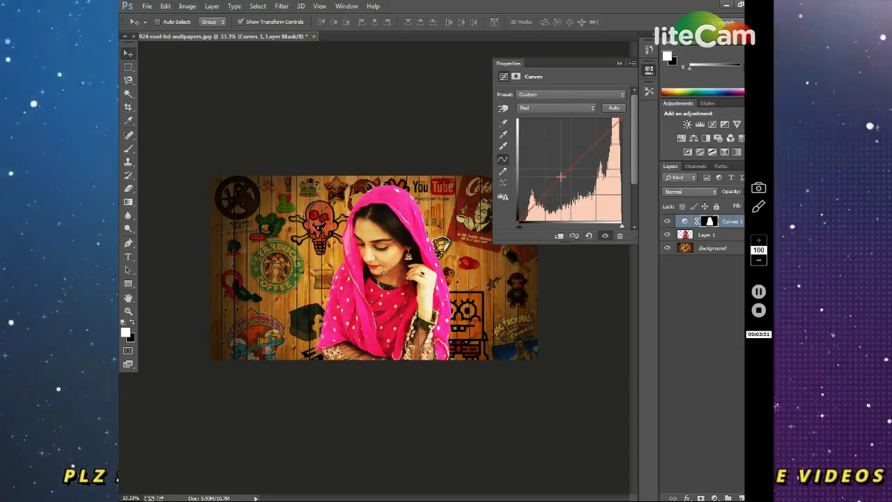
Step: Lower the Green curve's midtones slightly and raise the Blue curve's midtones slightly in the woman's Curves adjustment, and collapse its properties
left_click(542, 108)
left_click(528, 134)
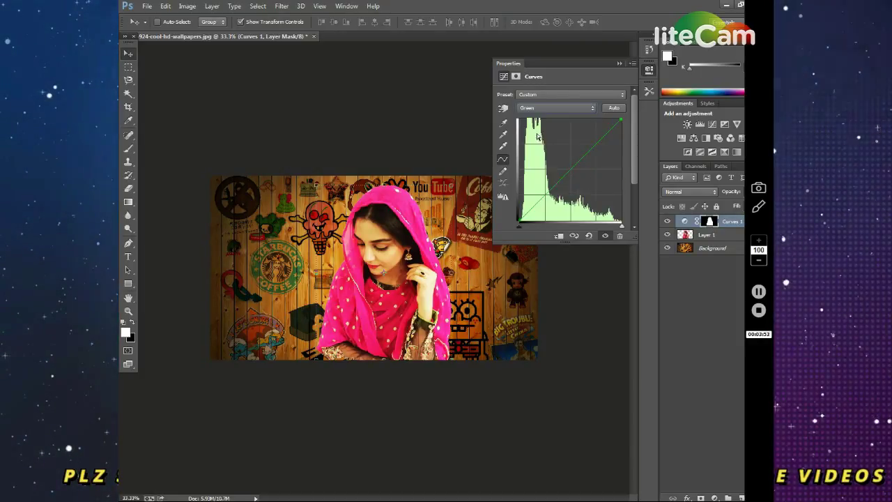
left_click_drag(570, 178, 577, 169)
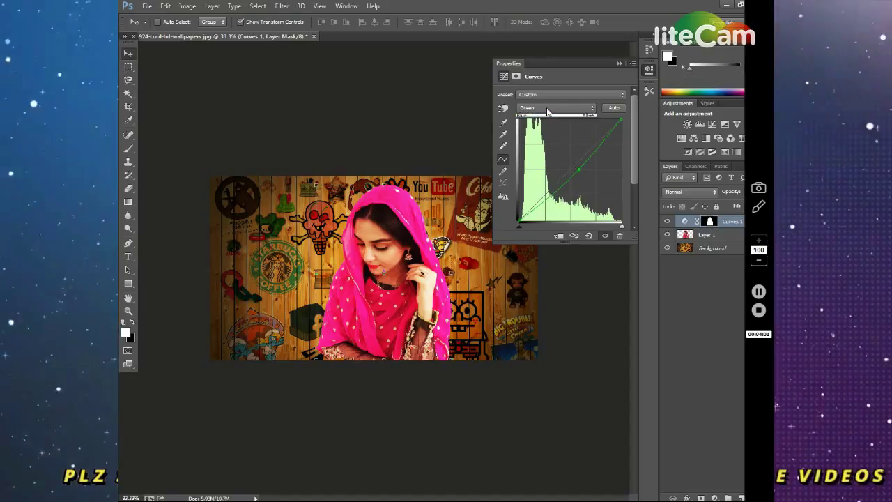
left_click(551, 108)
left_click(535, 143)
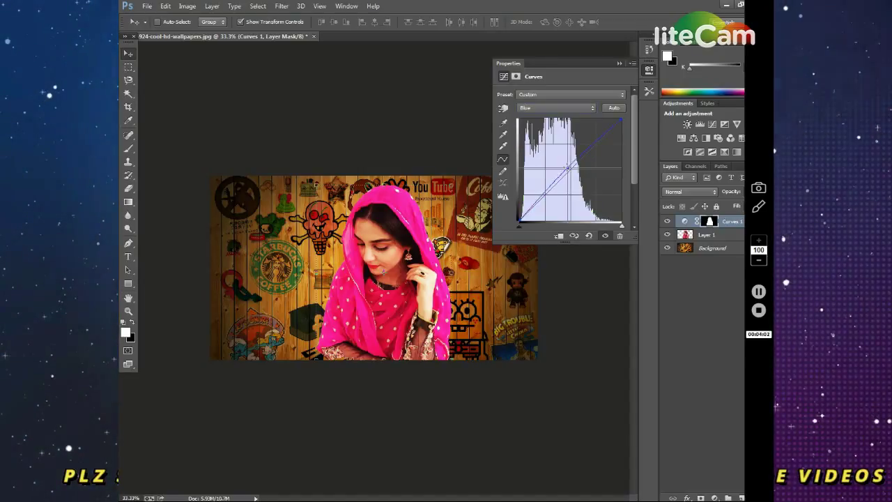
left_click_drag(577, 169, 570, 166)
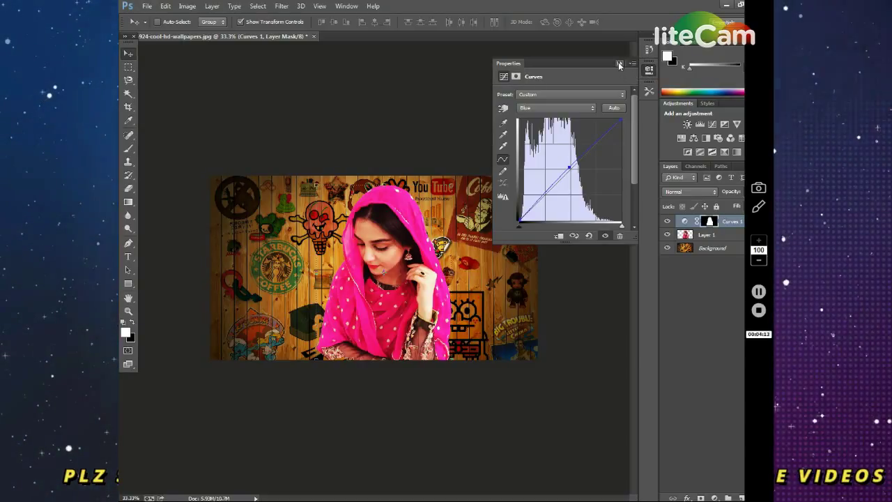
left_click(619, 65)
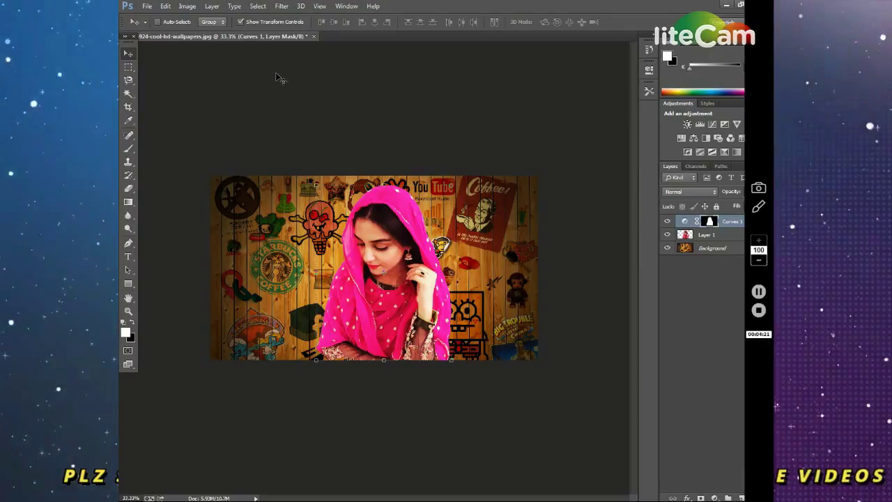
Step: Save the composite as a JPEG copy named "my first pic" on the Desktop, at Maximum quality 12 with the Baseline ("Standard") format
left_click(148, 7)
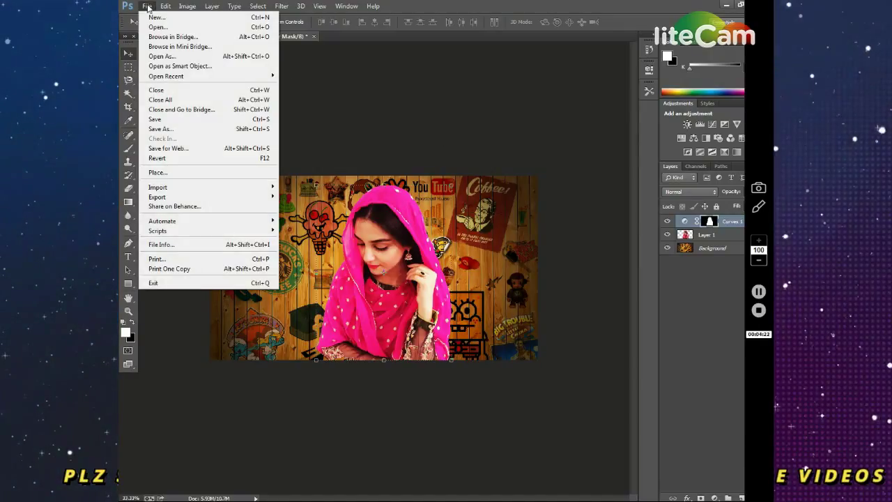
left_click(175, 127)
left_click(279, 221)
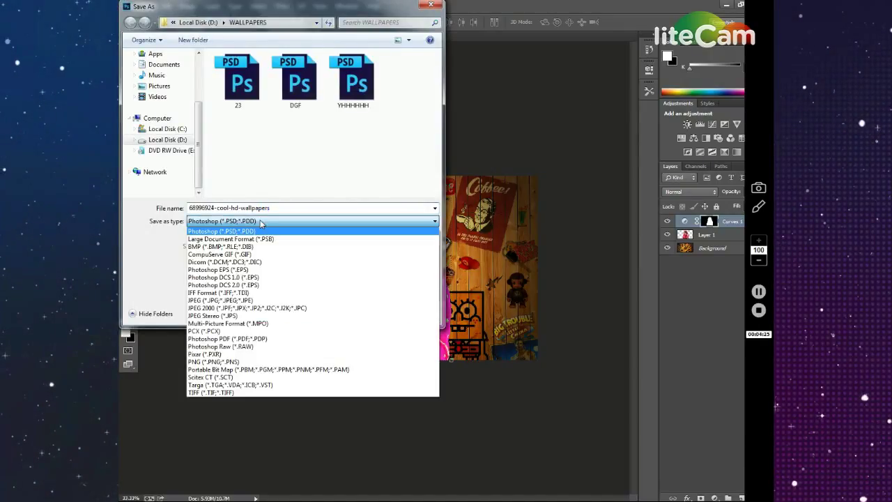
left_click(221, 301)
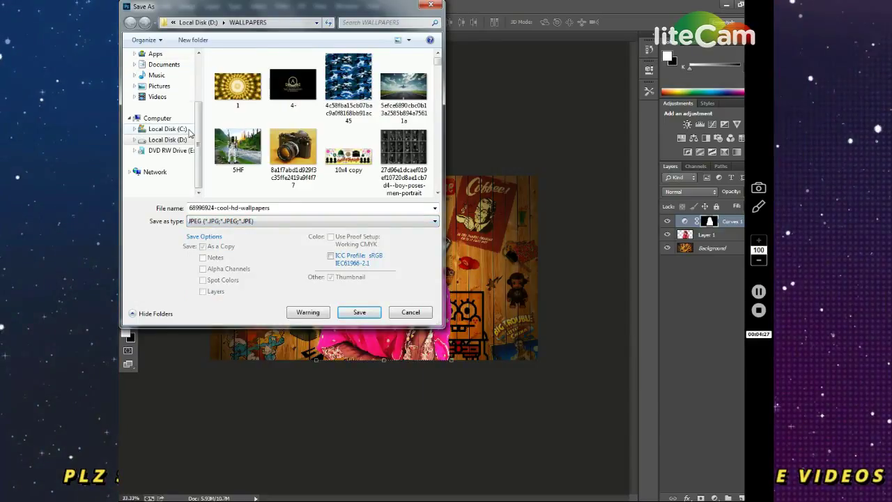
scroll(178, 91, "up", 2)
left_click(173, 70)
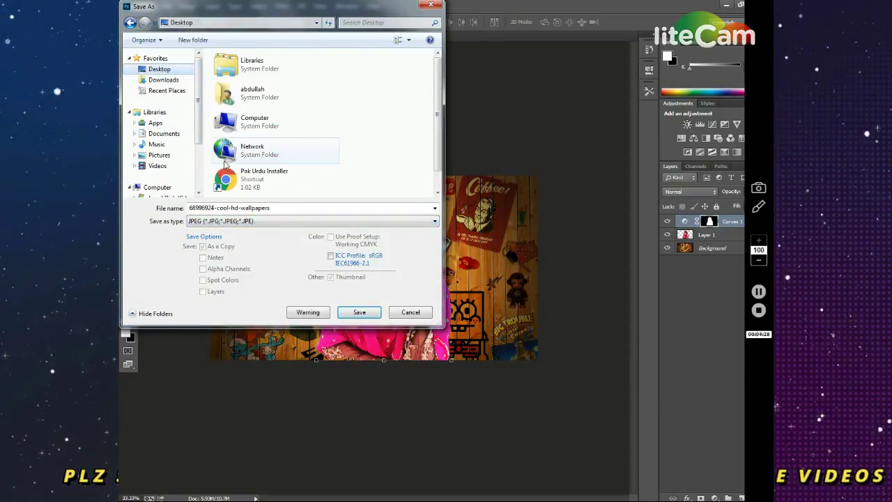
type("my")
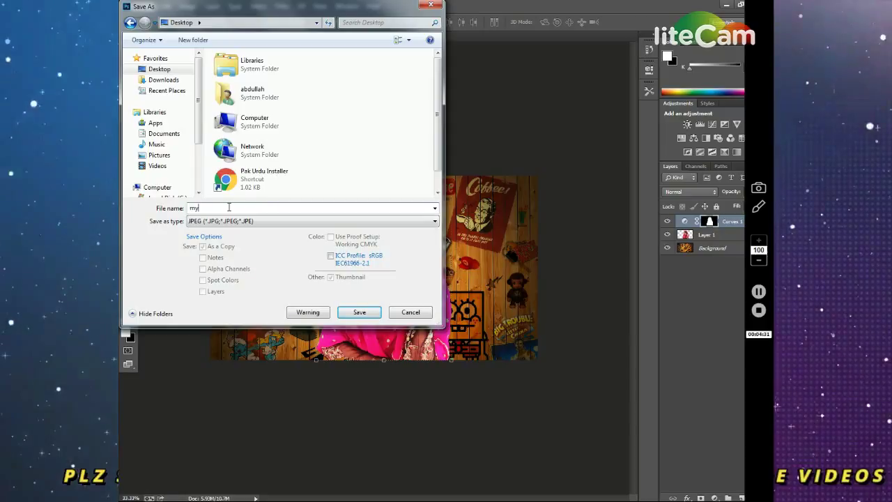
type(" first pic")
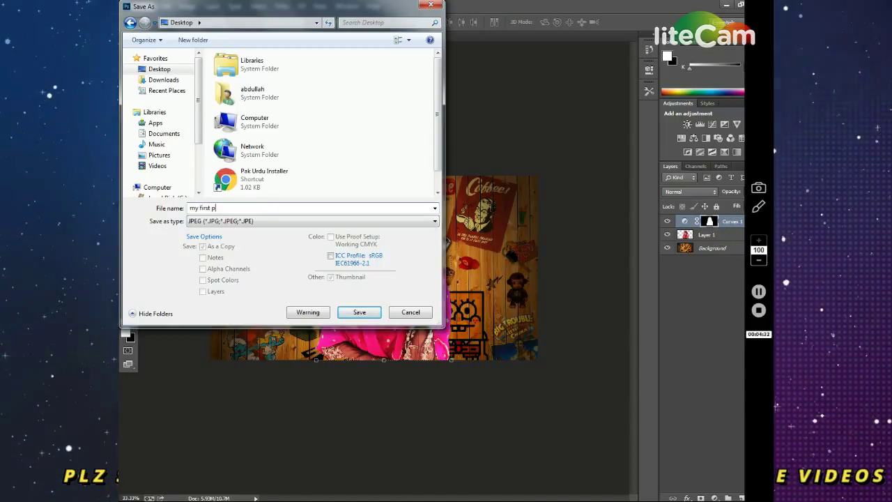
left_click(355, 312)
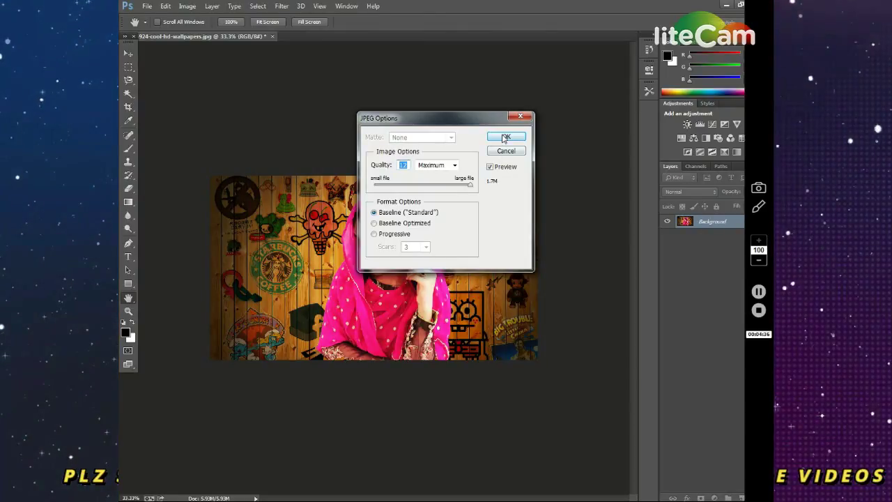
left_click(506, 136)
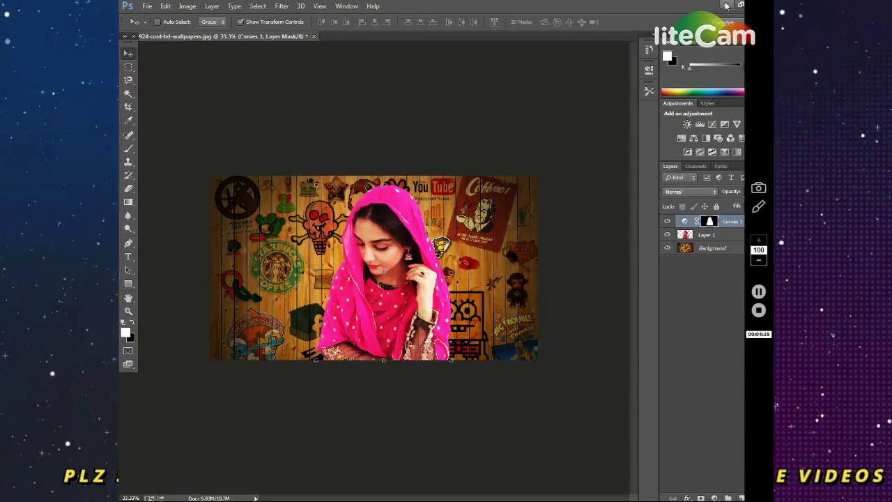
Step: Switch to the desktop, view the saved "my first pic" image maximized in Windows Photo Viewer, and close the viewer
left_click(726, 6)
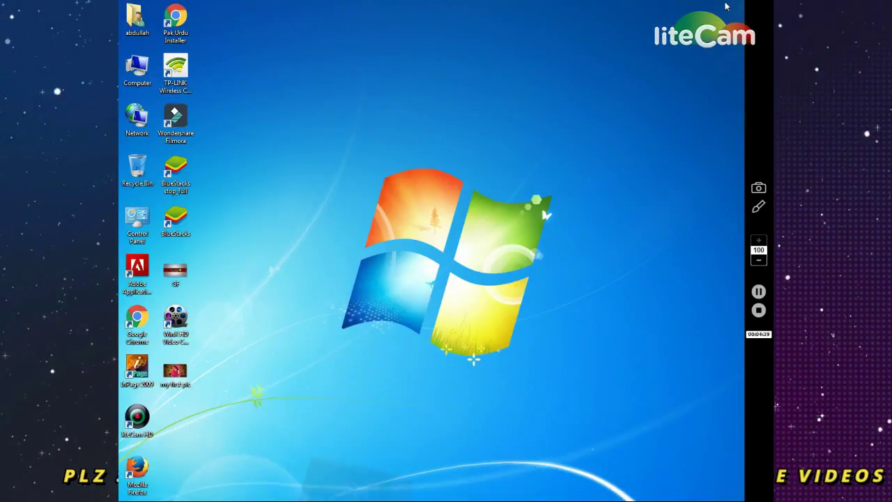
double_click(175, 373)
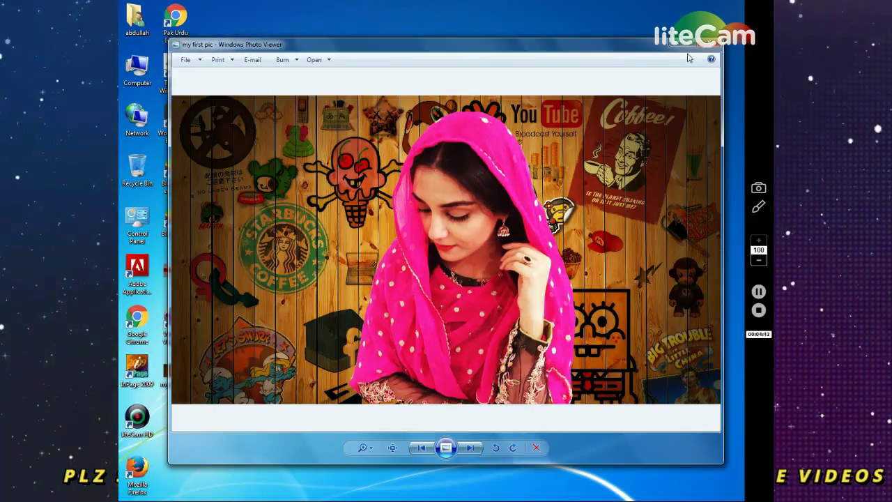
left_click(690, 44)
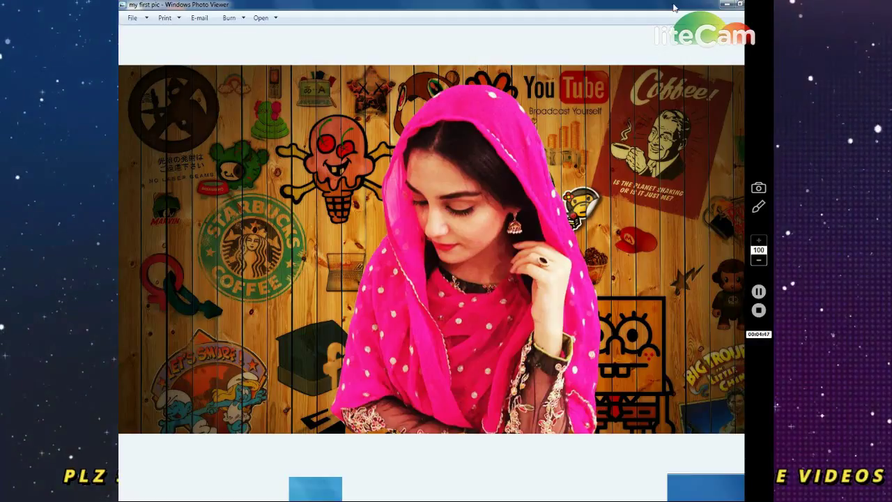
left_click(739, 4)
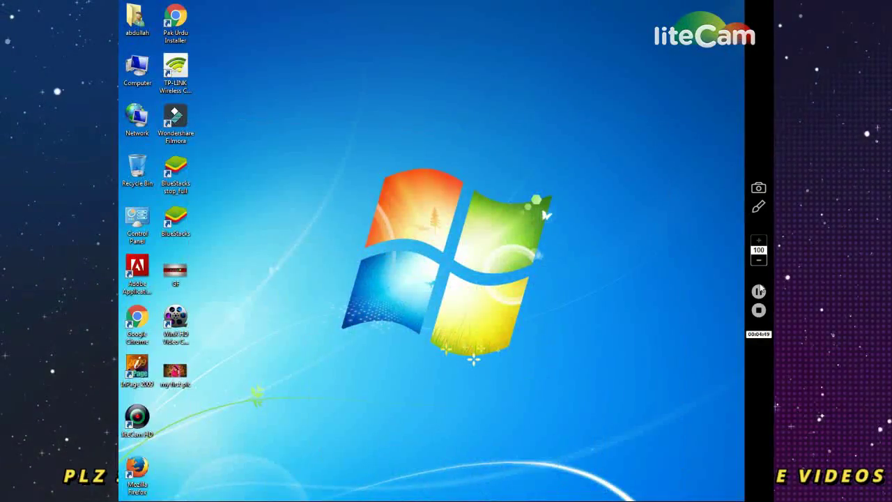